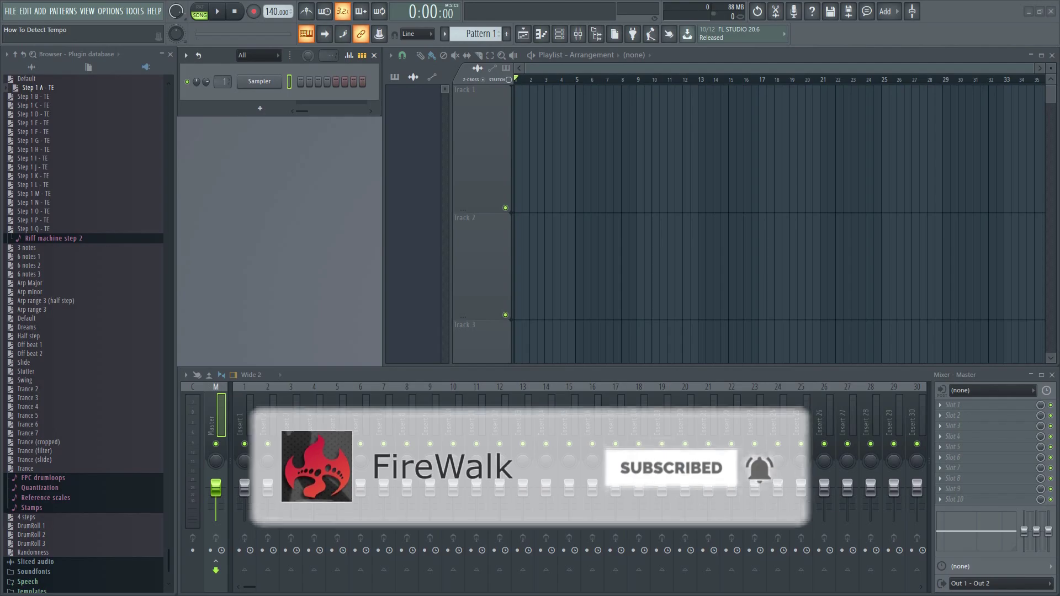
# Drag 'Trance track 138 BPM' from the Trance Track folder onto Track 1 of the playlist
pyautogui.hotkey('alt', 'Tab')
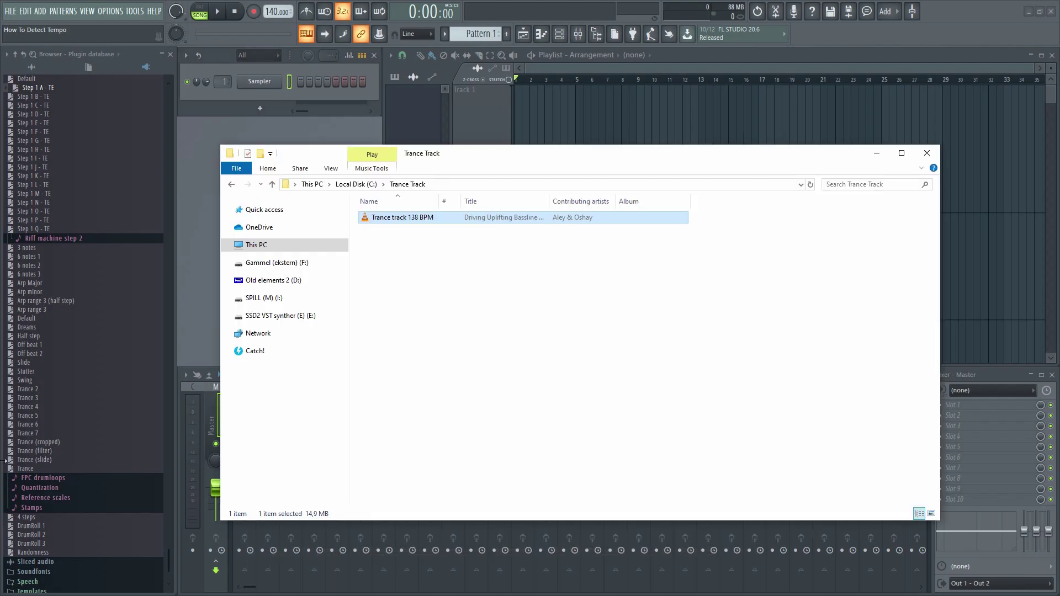
pyautogui.moveTo(412, 223); pyautogui.dragTo(521, 108)
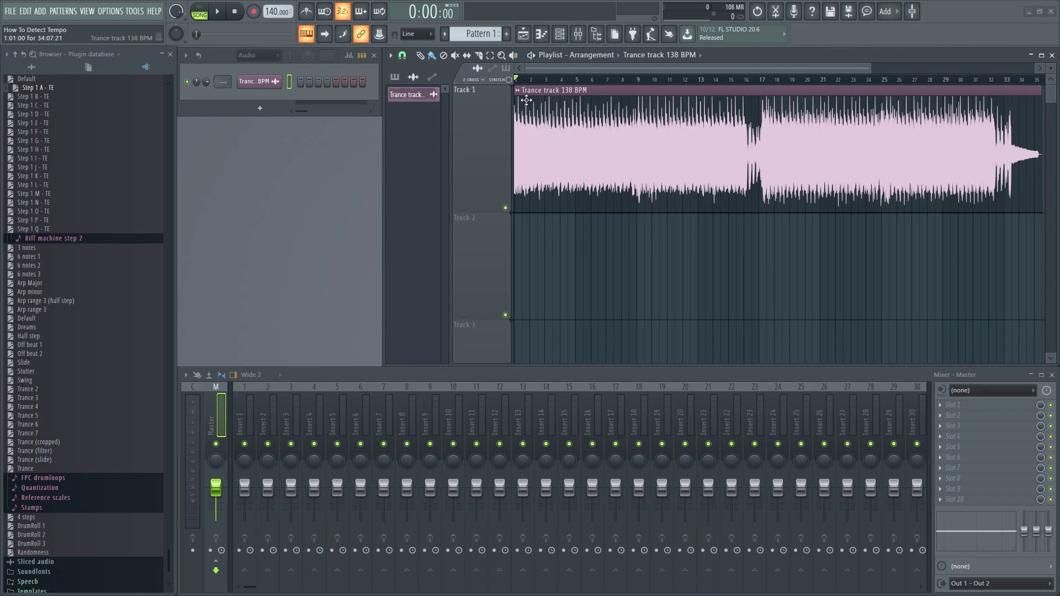
# Preview the clip, then Detect tempo in the 100–200 range and set the project to 138 BPM
pyautogui.click(218, 12)
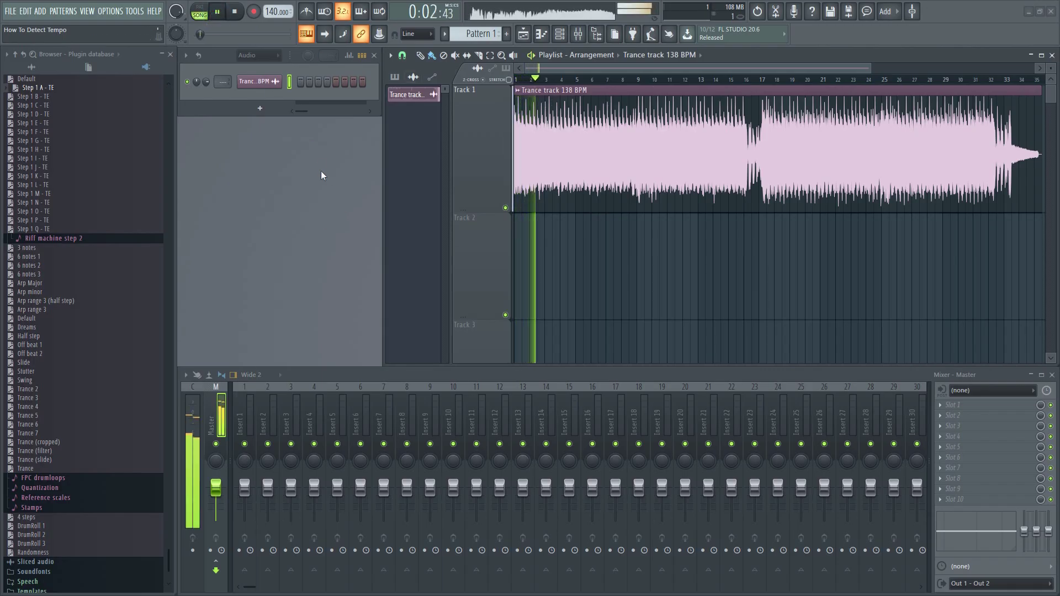
pyautogui.click(233, 10)
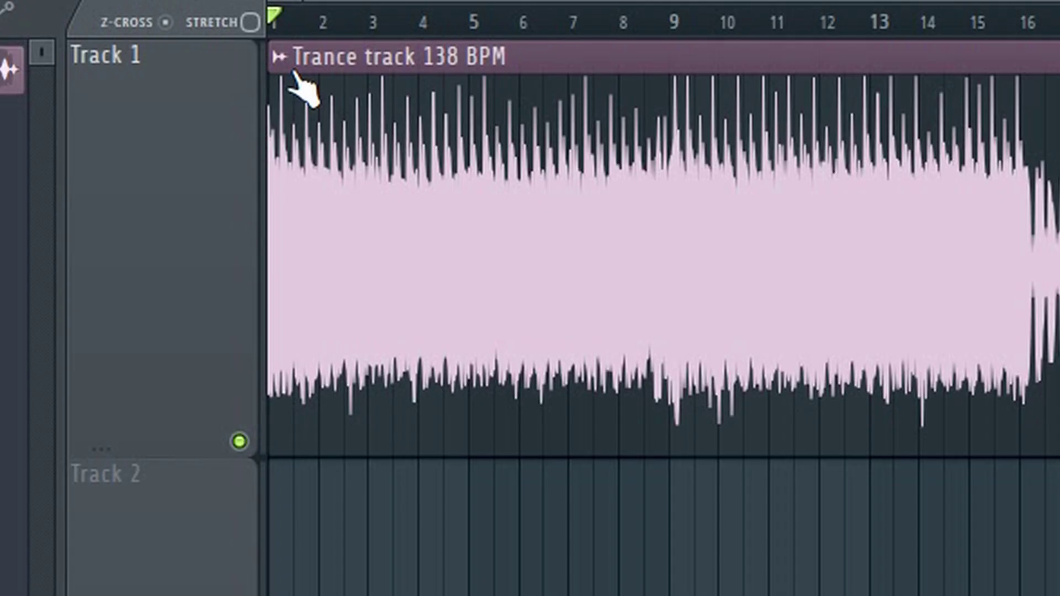
pyautogui.click(293, 69)
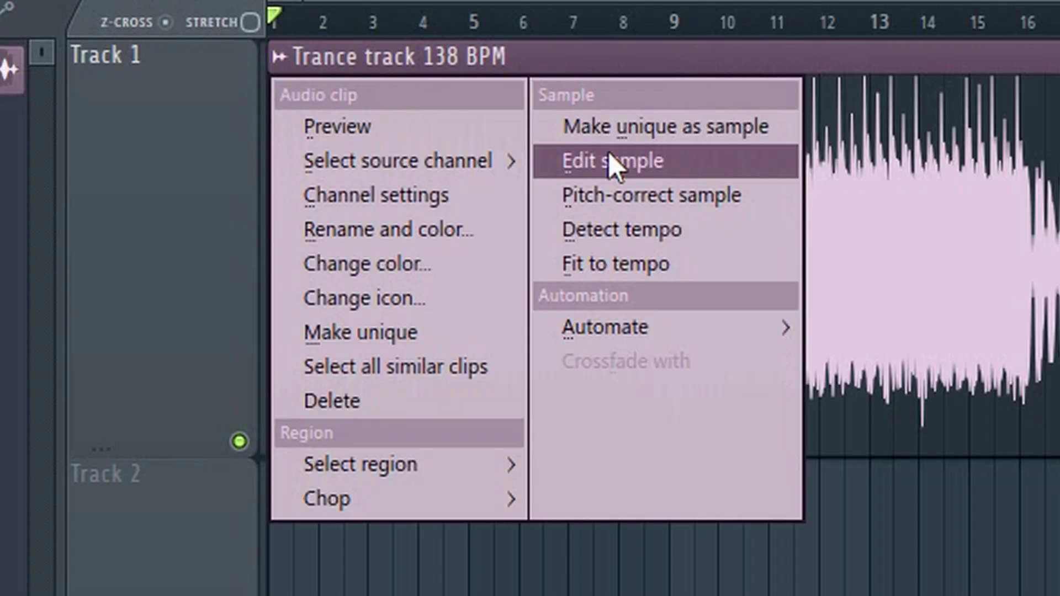
pyautogui.click(684, 237)
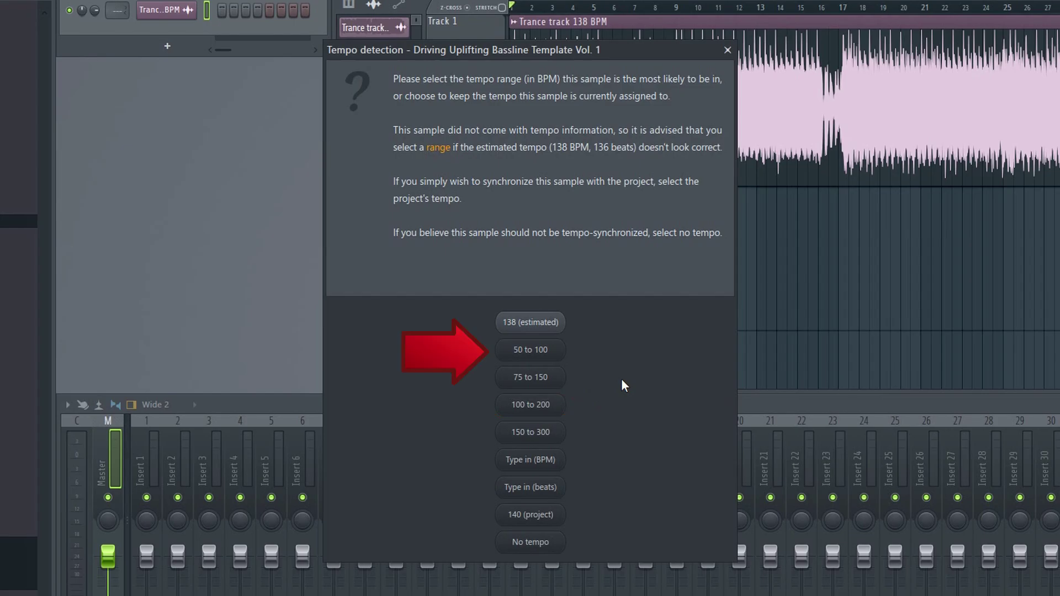
pyautogui.click(544, 408)
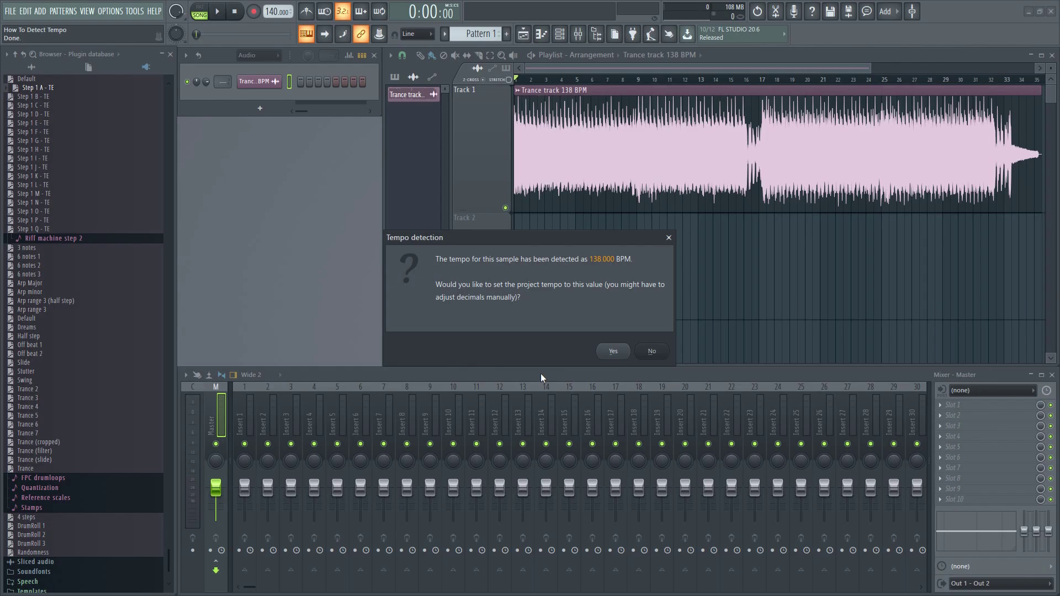
pyautogui.click(611, 354)
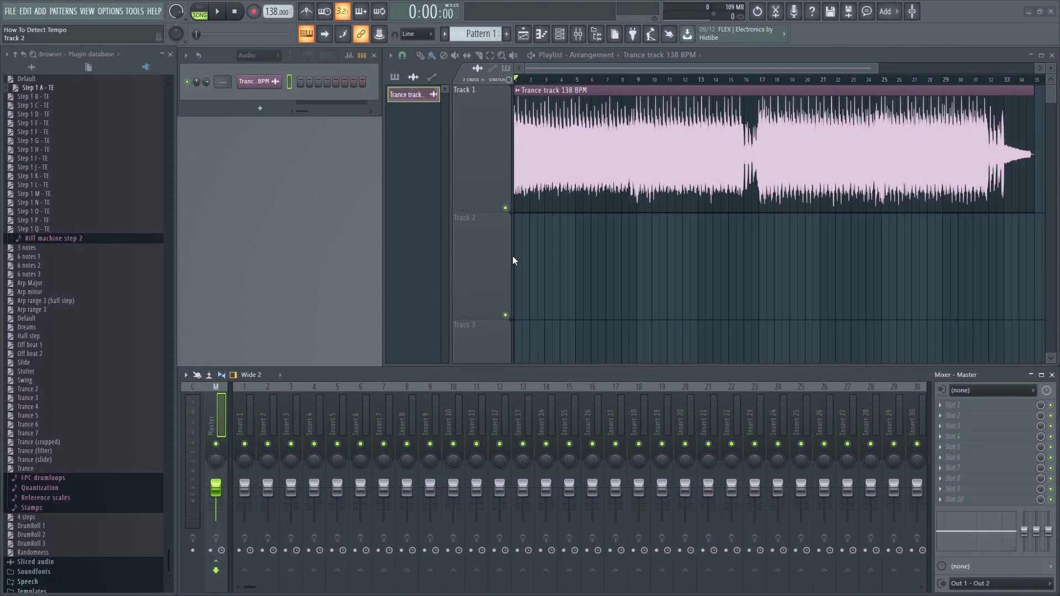
# Open the trance sample in Edison from the clip menu and channel settings
pyautogui.click(518, 92)
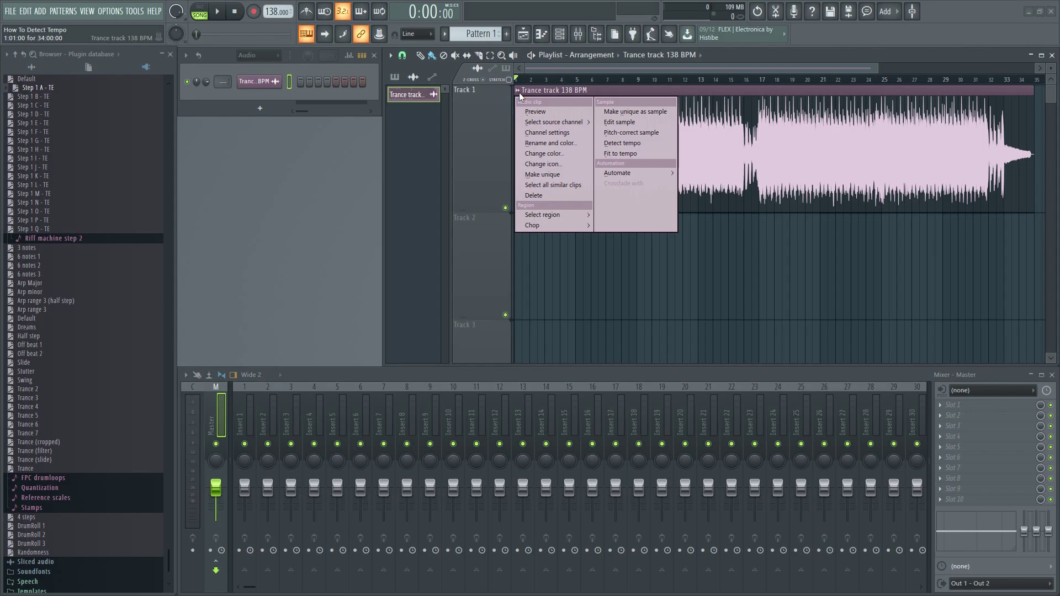
pyautogui.click(621, 121)
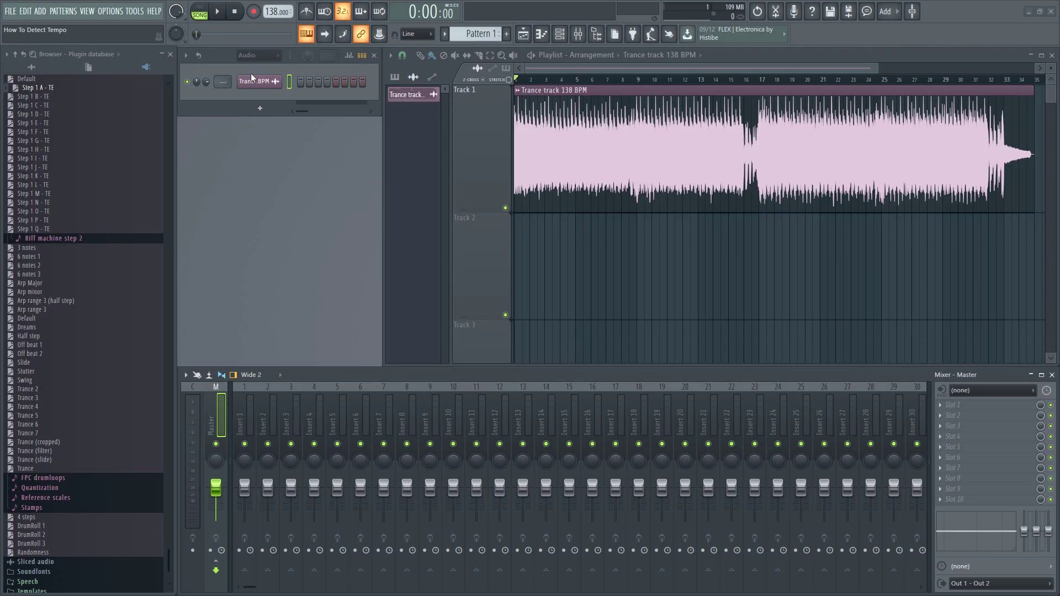
pyautogui.click(255, 82)
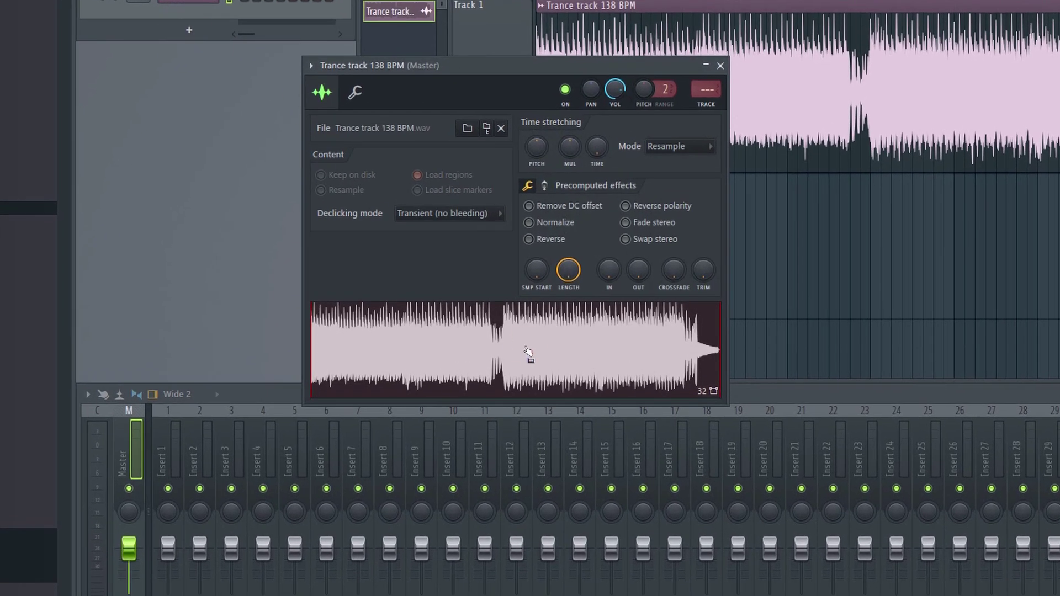
pyautogui.rightClick(528, 352)
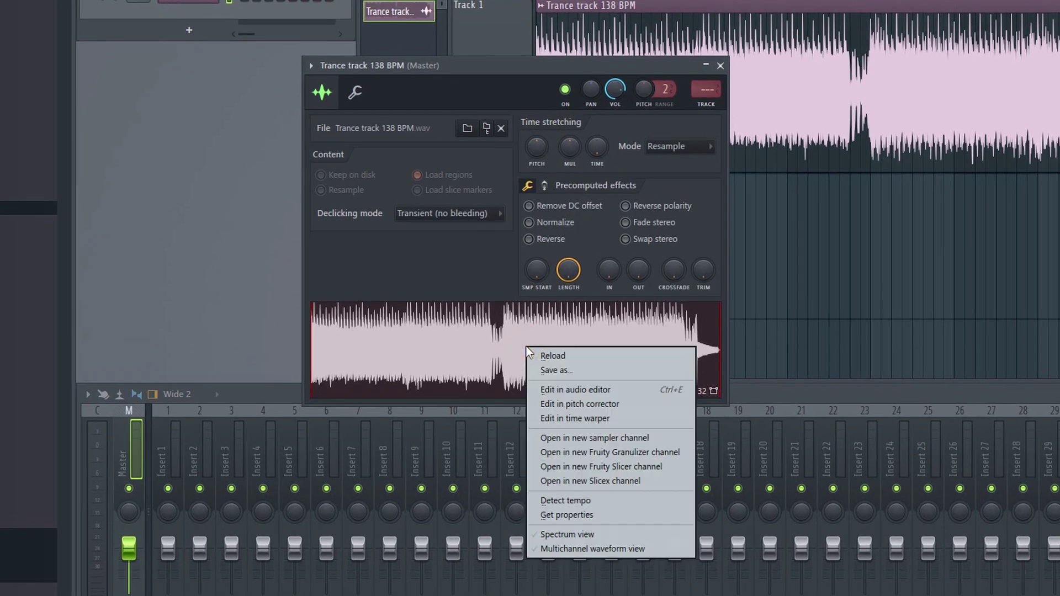
pyautogui.click(615, 390)
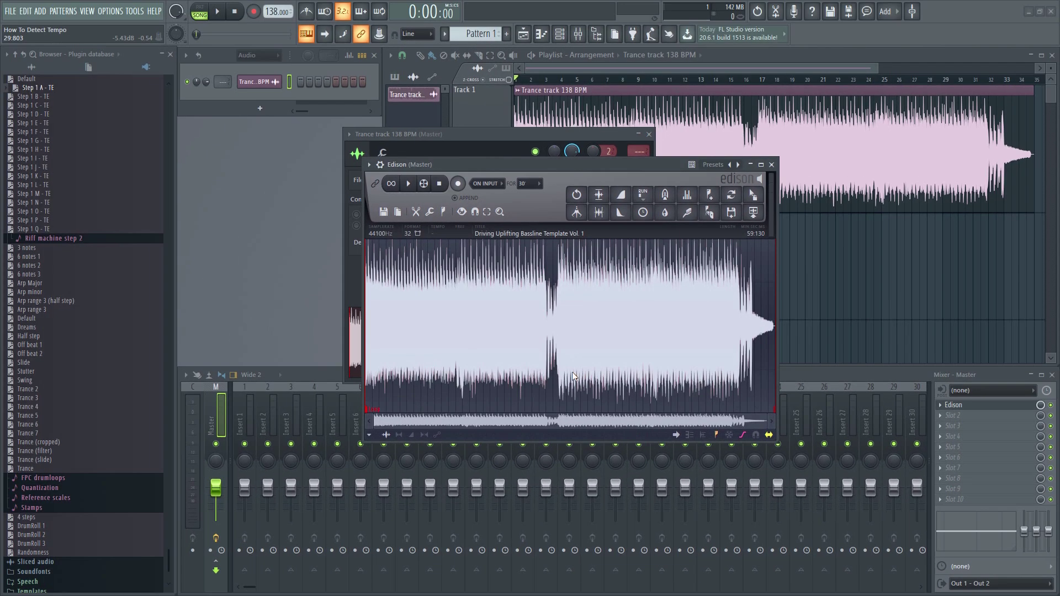
# Autodetect the sample's tempo as constant-tempo song and accept 138 BPM in Sample properties
pyautogui.click(547, 234)
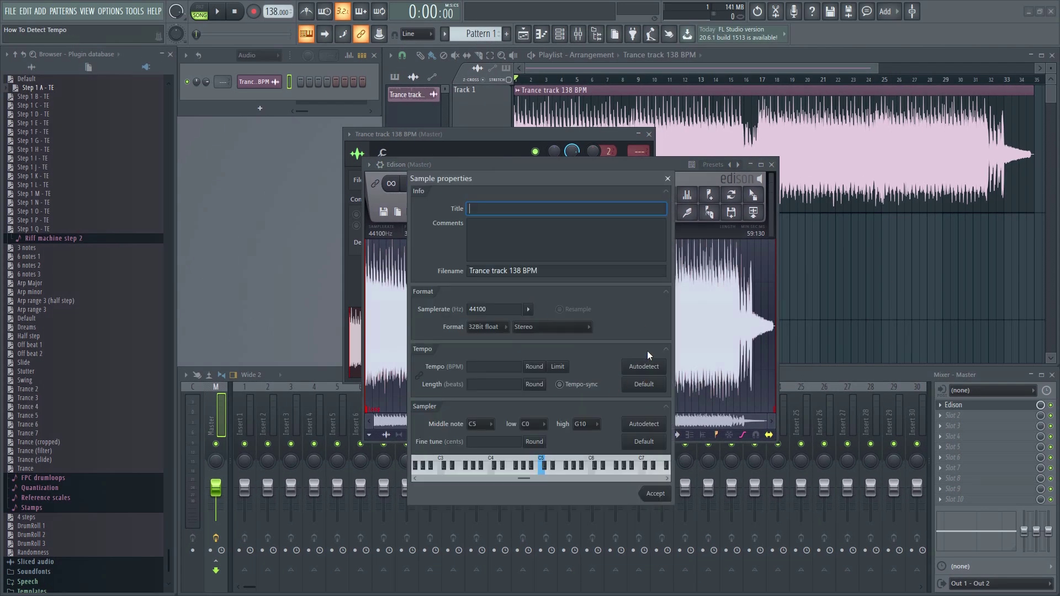
pyautogui.click(651, 370)
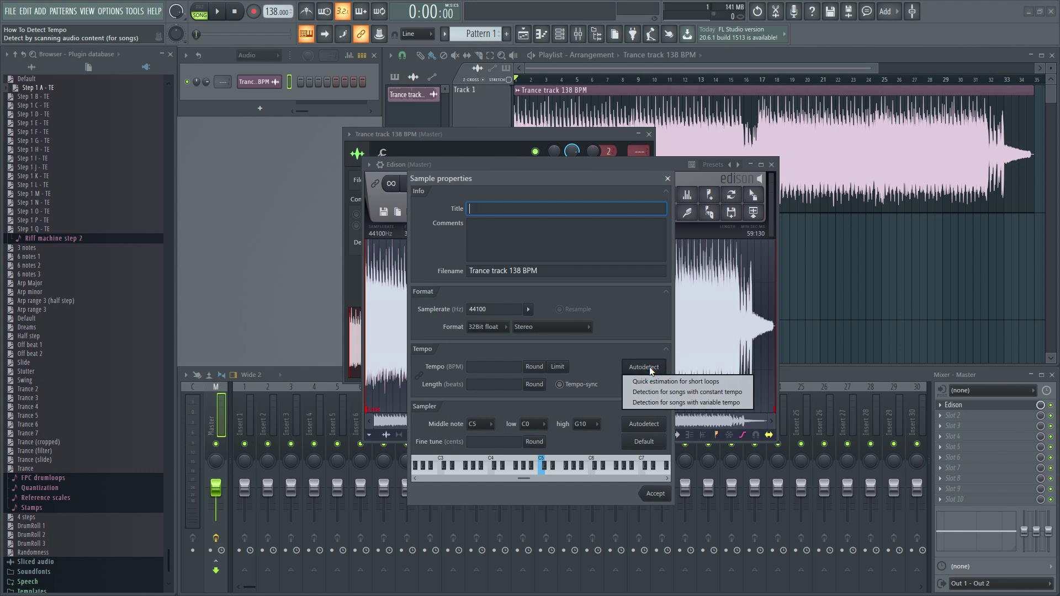
pyautogui.click(674, 393)
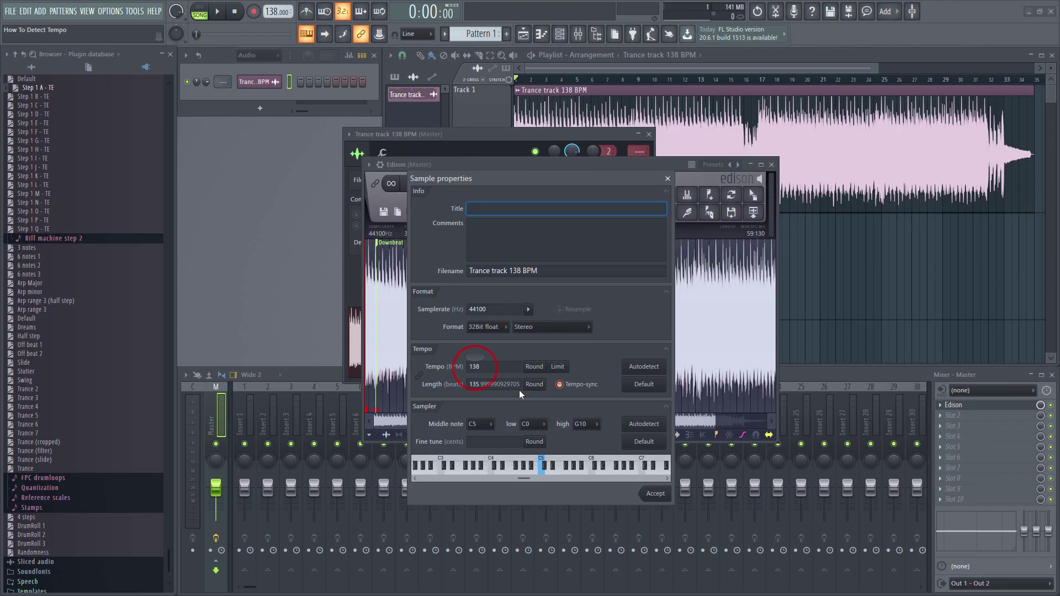
pyautogui.click(655, 494)
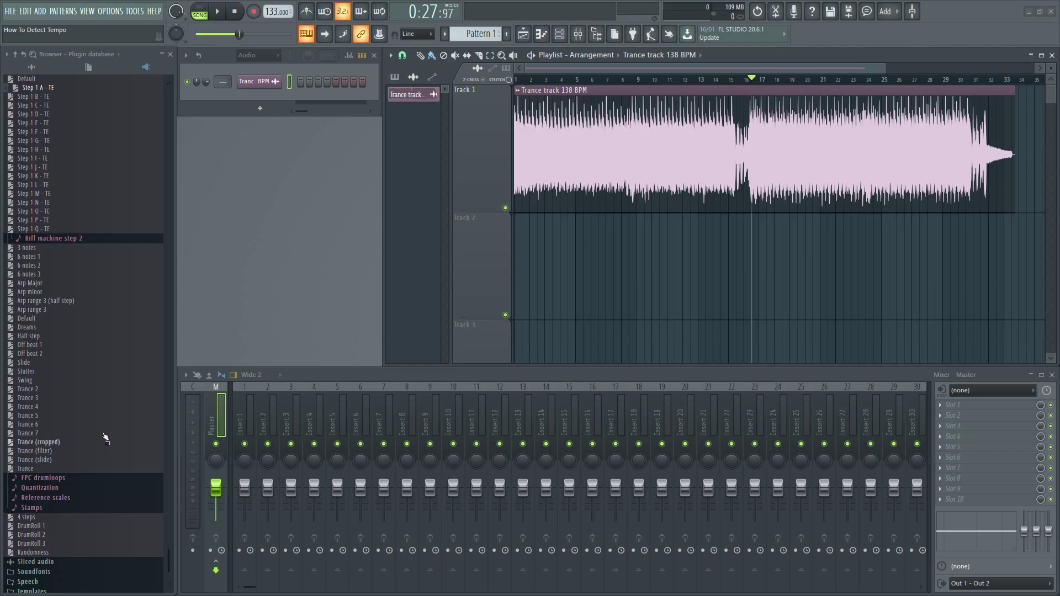
# Open the tempo tapper from the tempo display's menu and start playback
pyautogui.rightClick(272, 12)
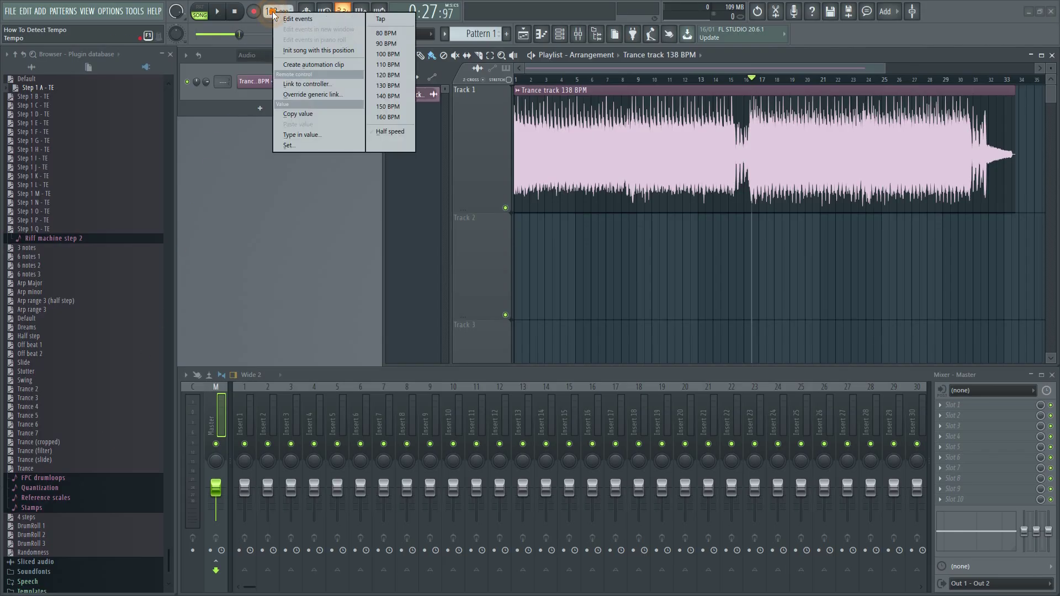
pyautogui.click(373, 21)
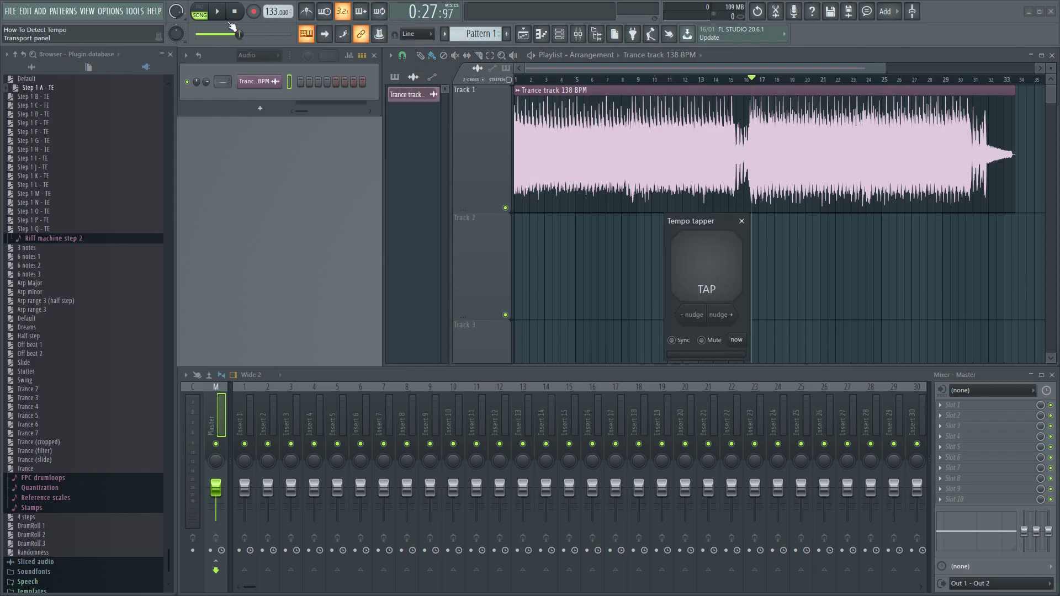
pyautogui.press('space')
# Tap the TAP pad on each beat until the tempo settles at 138 BPM, then stop playback
pyautogui.click(697, 281)
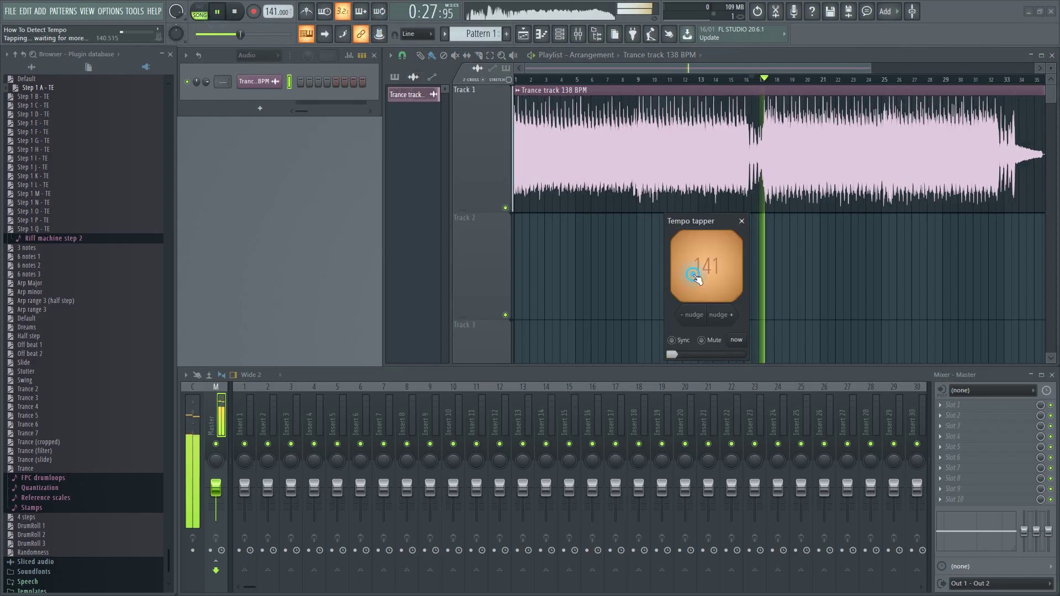
pyautogui.click(702, 278)
pyautogui.click(703, 277)
pyautogui.click(703, 276)
pyautogui.click(704, 276)
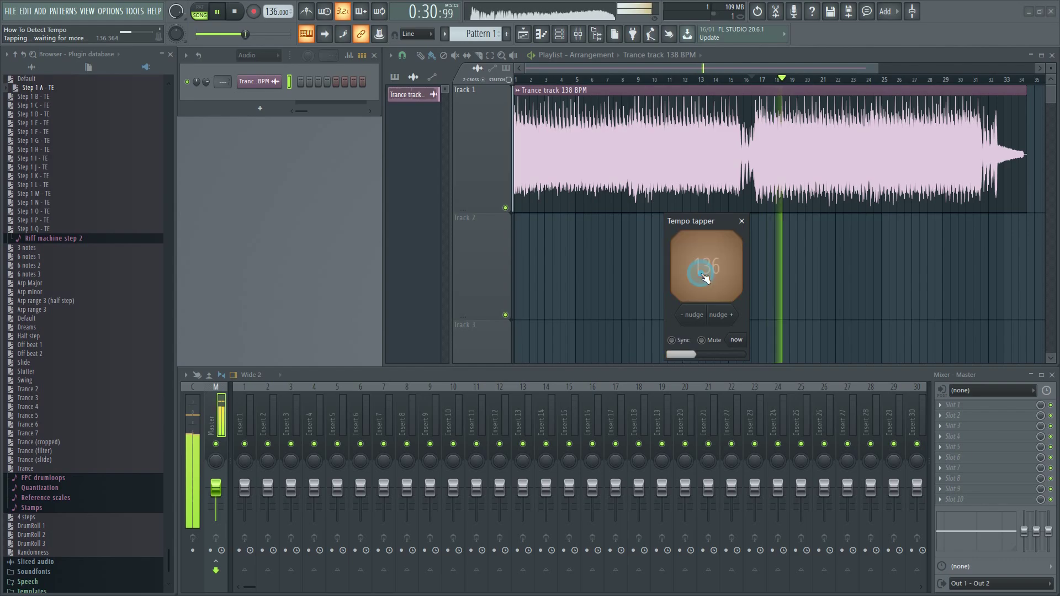
pyautogui.click(706, 276)
pyautogui.click(709, 274)
pyautogui.click(712, 273)
pyautogui.click(712, 272)
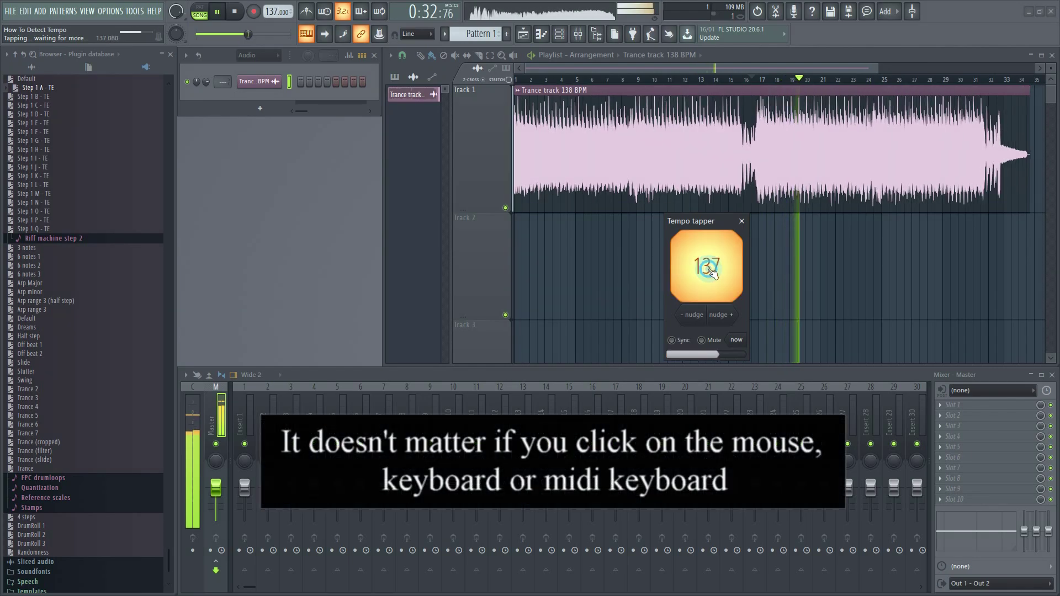
pyautogui.click(712, 273)
pyautogui.click(712, 273)
pyautogui.click(712, 272)
pyautogui.click(712, 273)
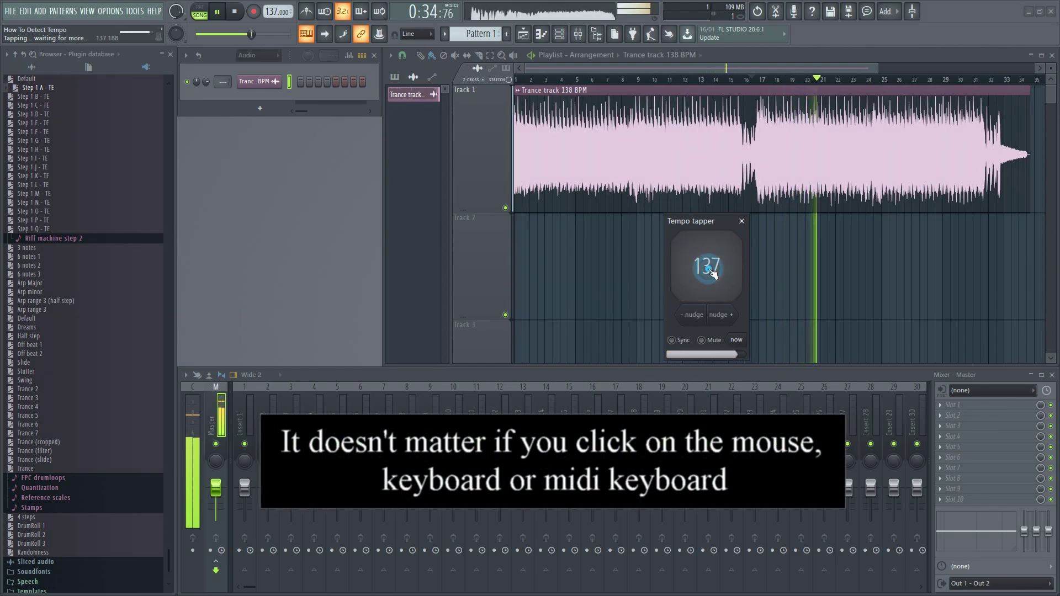
pyautogui.click(713, 272)
pyautogui.click(712, 272)
pyautogui.click(713, 272)
pyautogui.click(712, 273)
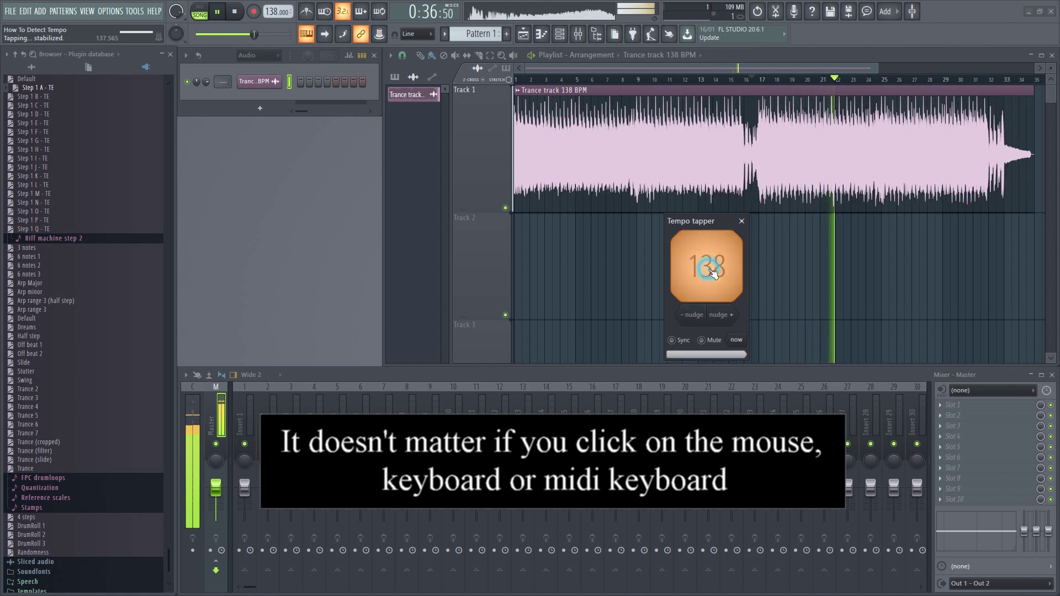
pyautogui.click(712, 273)
pyautogui.click(713, 273)
pyautogui.click(712, 273)
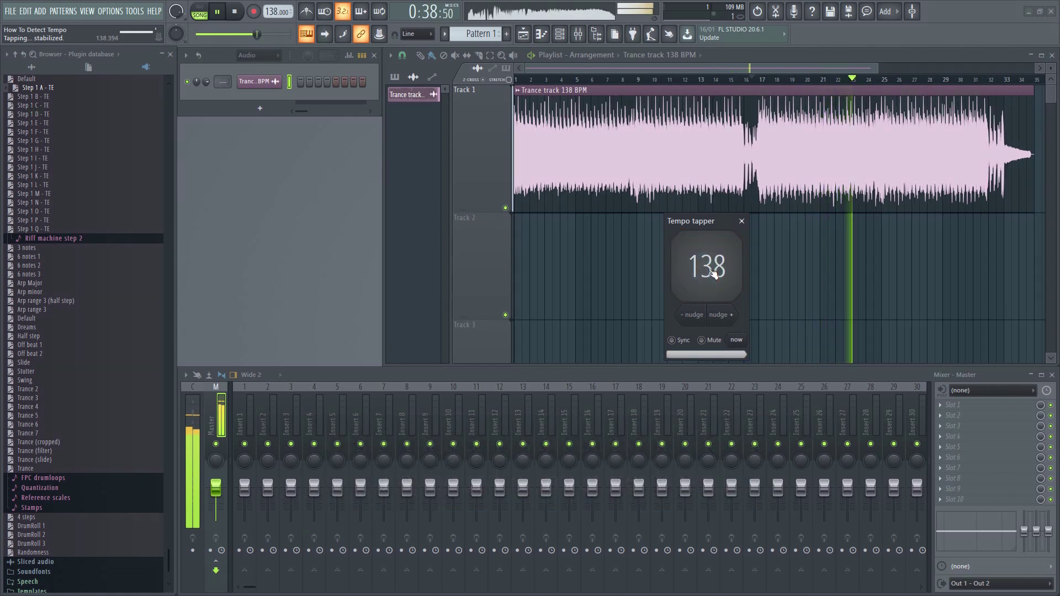
pyautogui.press('space')
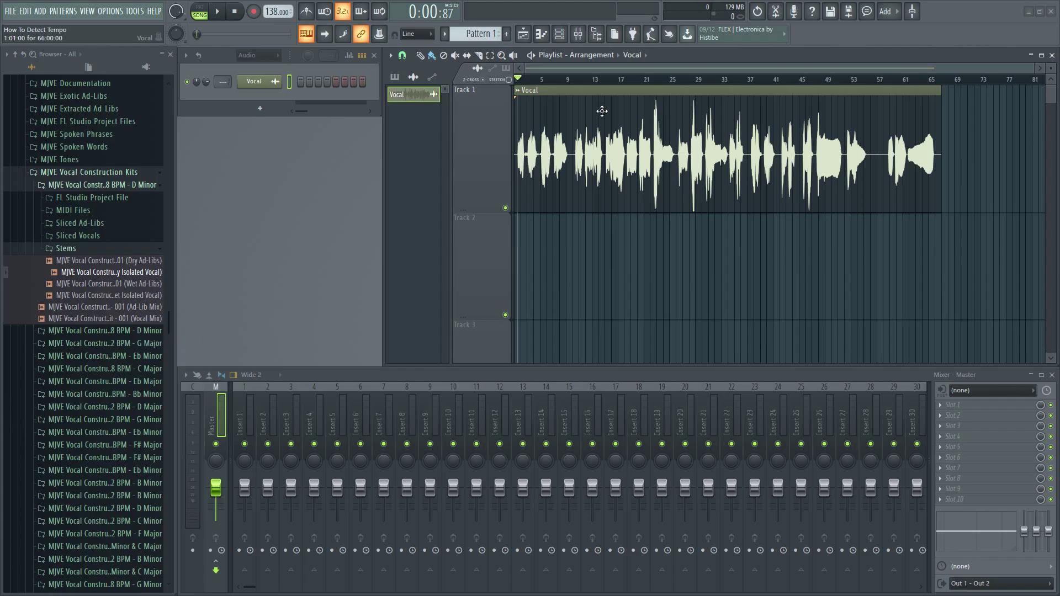
# Zoom the playlist in on the Vocal clip's waveform and scroll along its beats
pyautogui.scroll(2, 686, 87)
pyautogui.scroll(4, 686, 86)
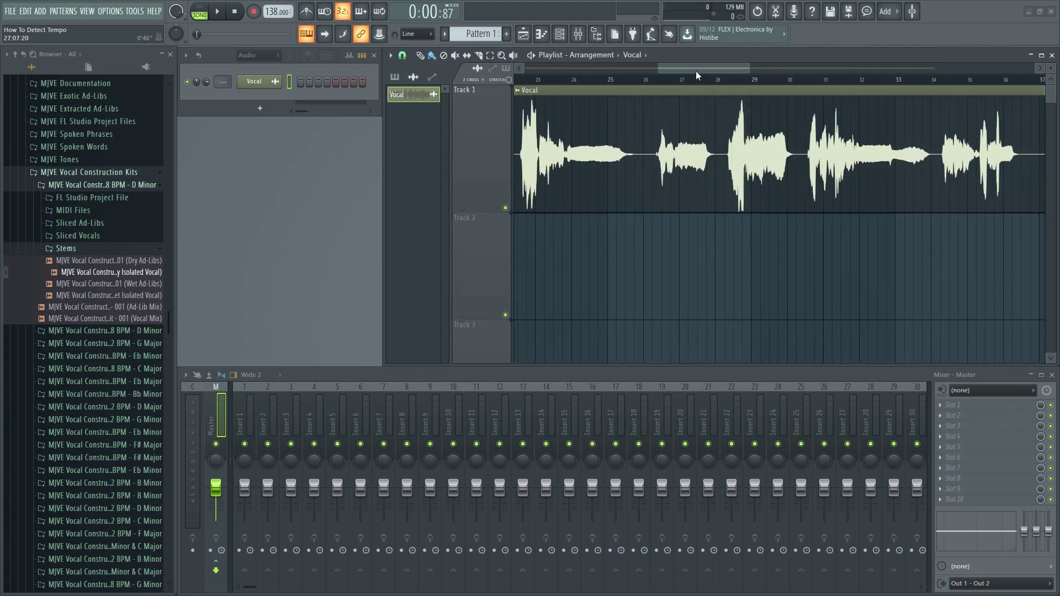
pyautogui.scroll(4, 710, 81)
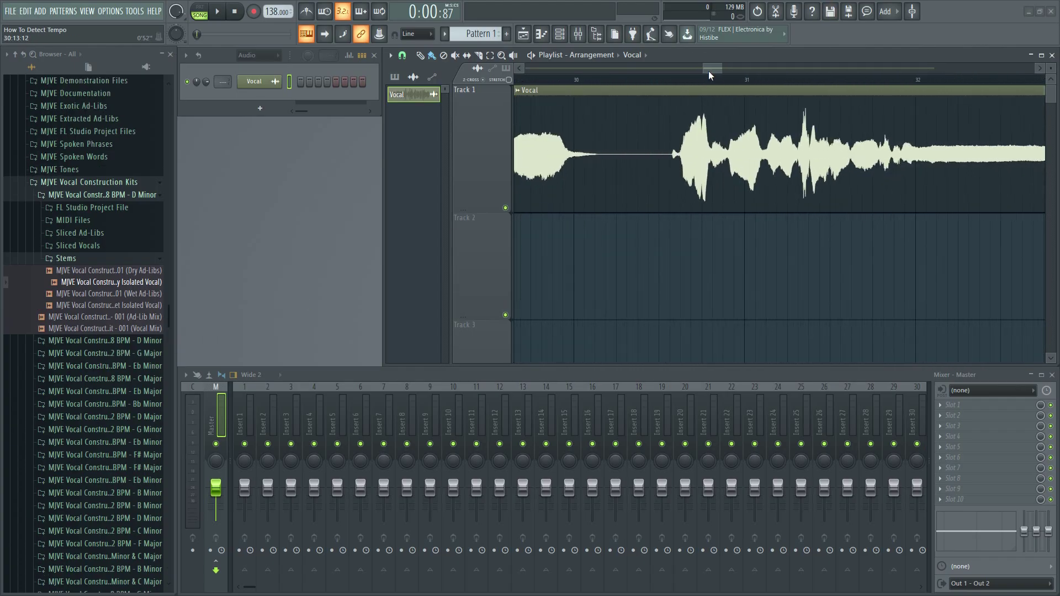
pyautogui.hscroll(3, 695, 70)
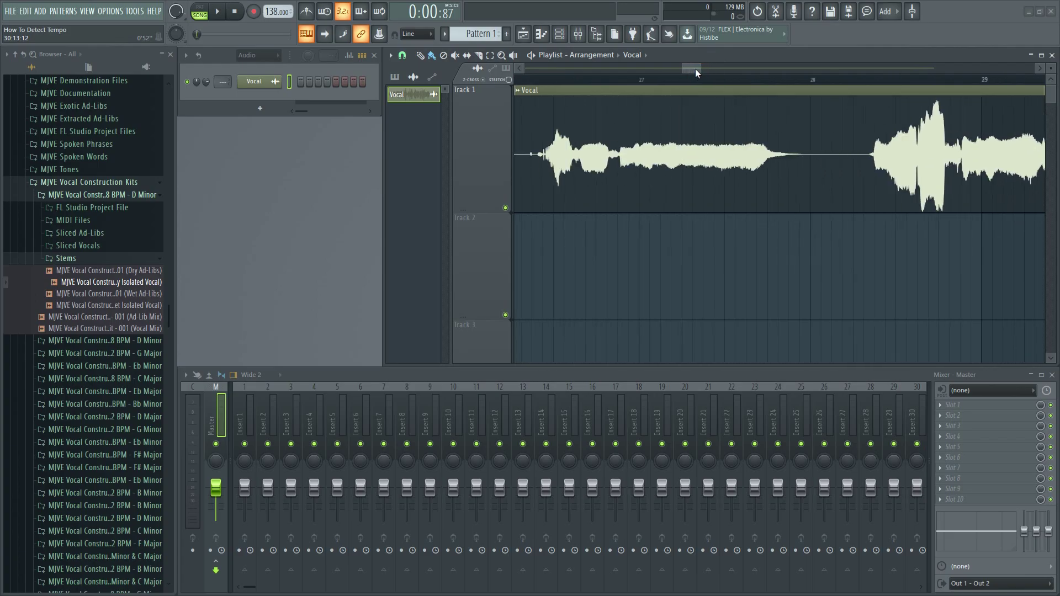
pyautogui.scroll(2, 606, 83)
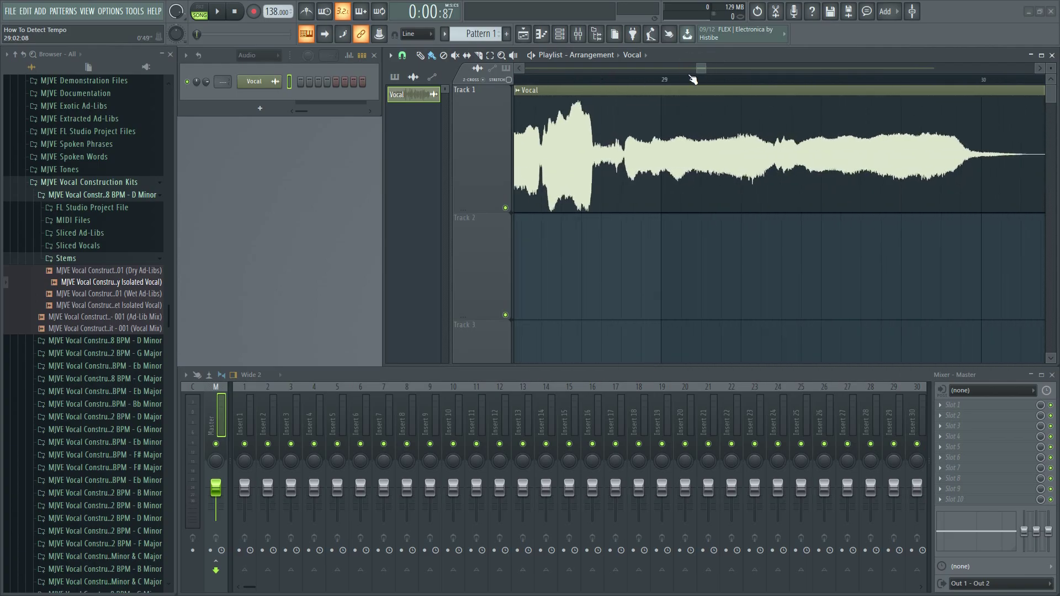
pyautogui.moveTo(702, 68); pyautogui.dragTo(566, 106)
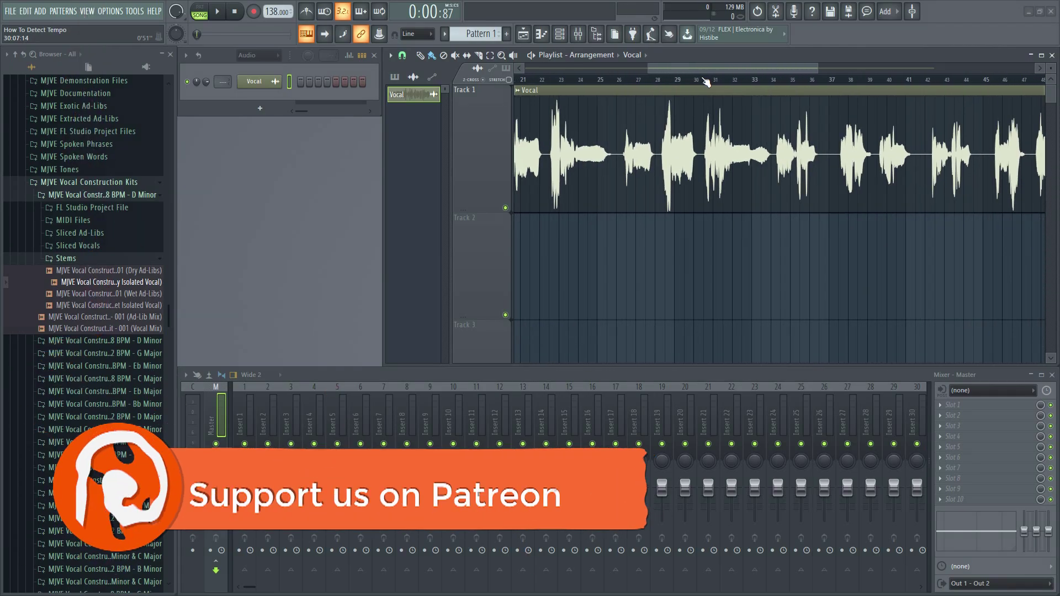